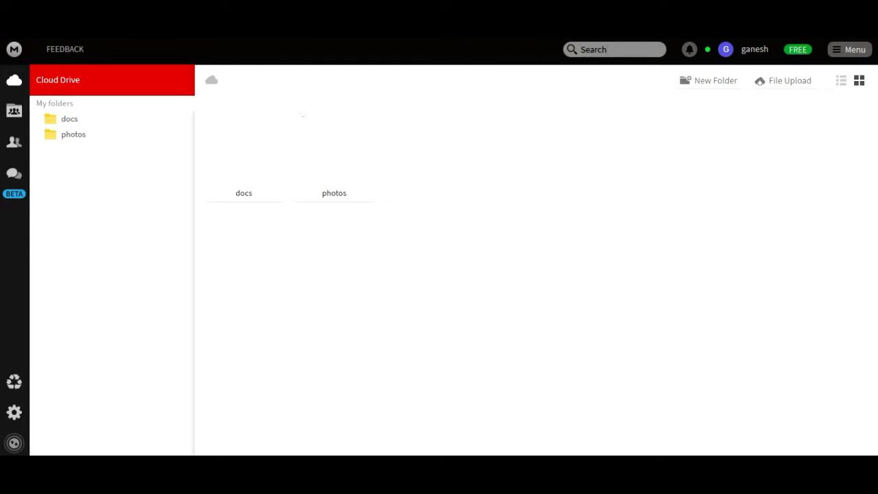
Step: Search the Cloud Drive for 'photos', then clear the search and return to the root
left_click(606, 49)
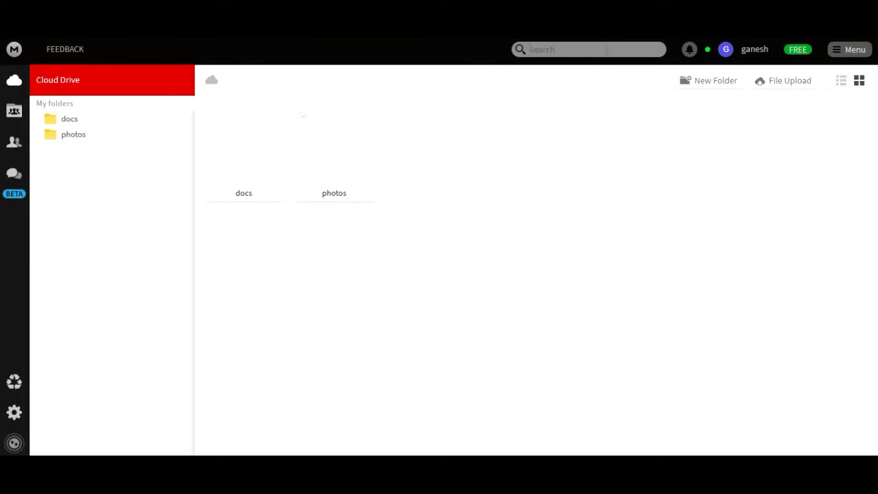
type("pho")
type("to")
type("s")
key("Return")
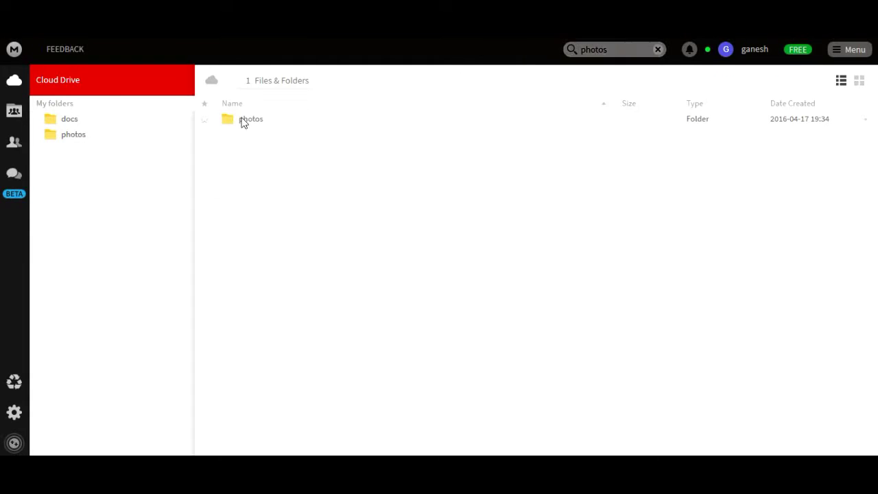
left_click(46, 121)
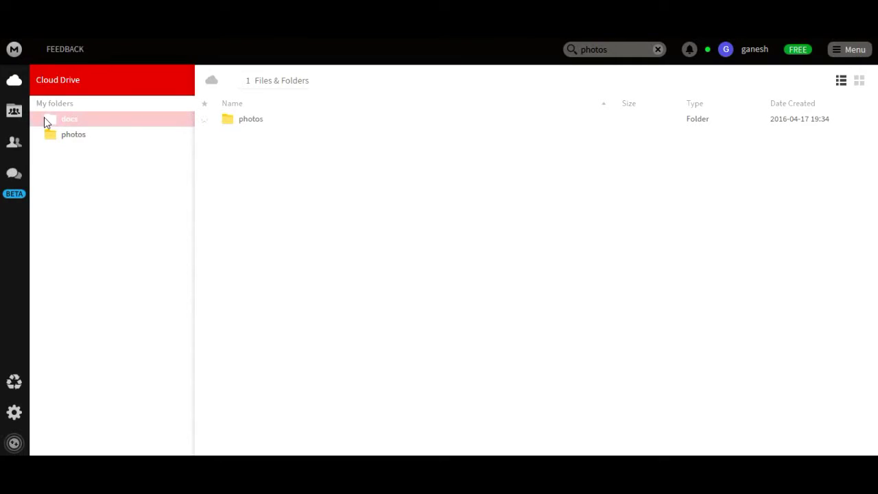
left_click(19, 89)
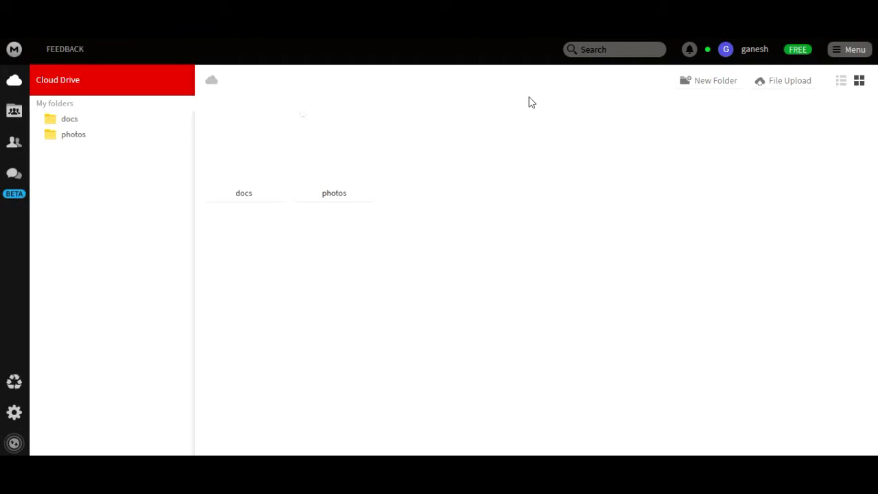
Step: Glance at notifications, then set the chat presence status to Offline
left_click(689, 50)
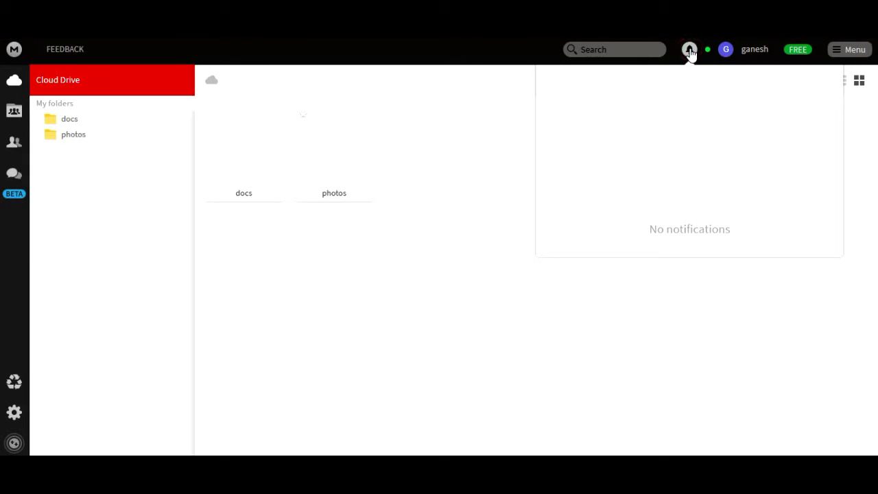
left_click(689, 52)
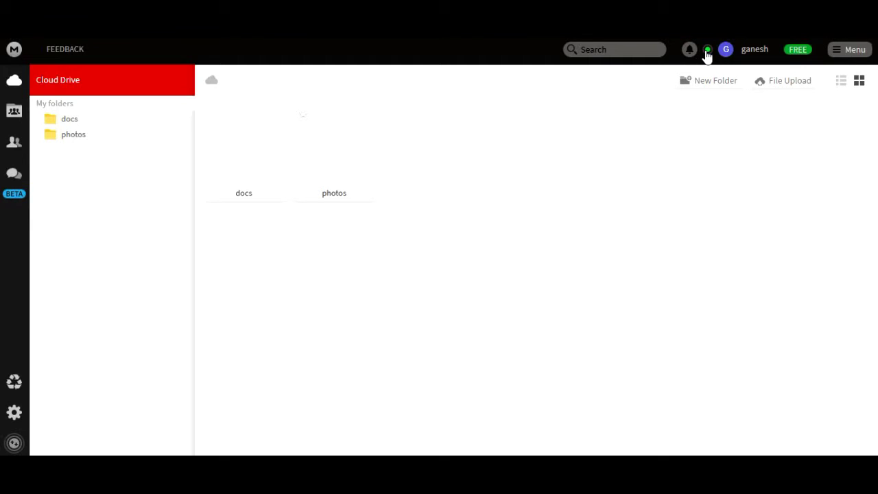
left_click(707, 51)
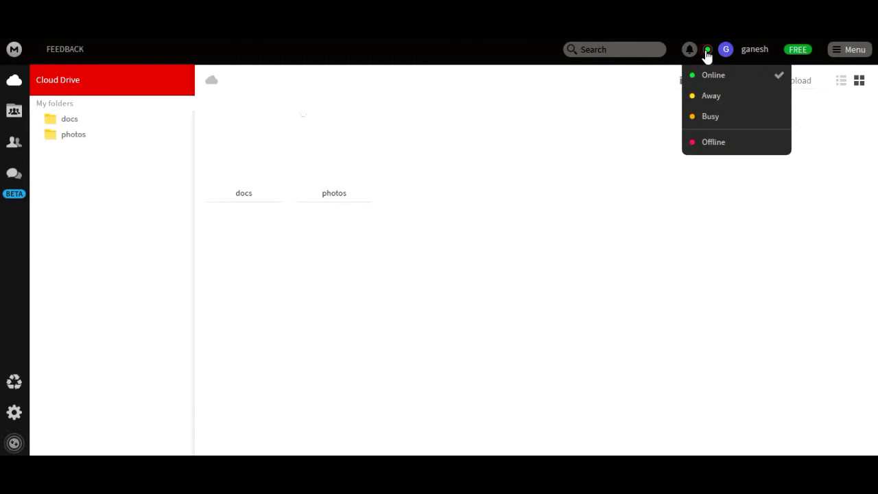
left_click(715, 146)
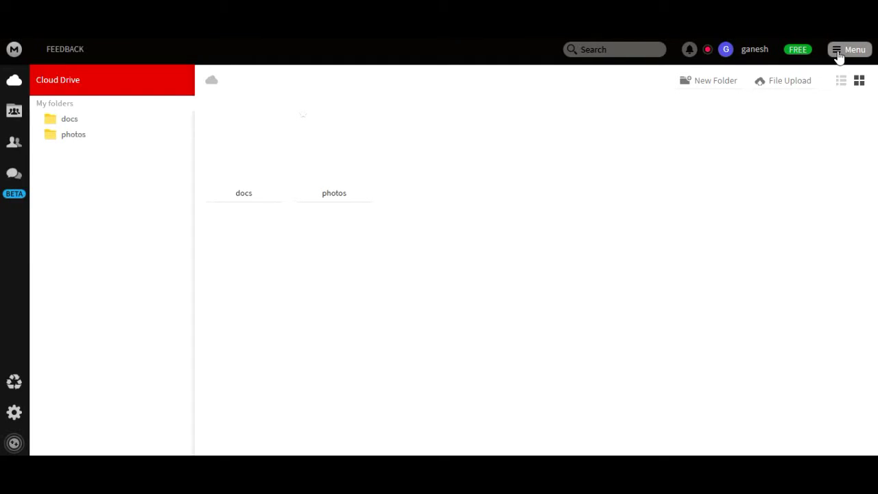
left_click(838, 54)
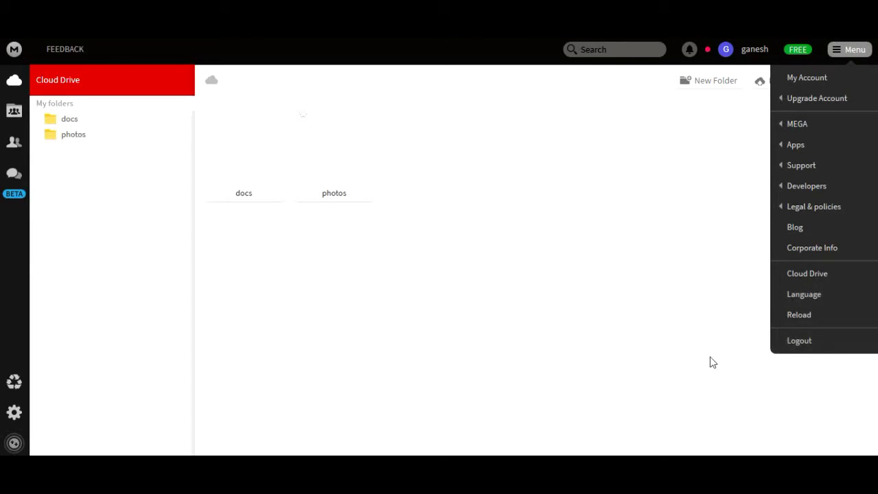
left_click(738, 110)
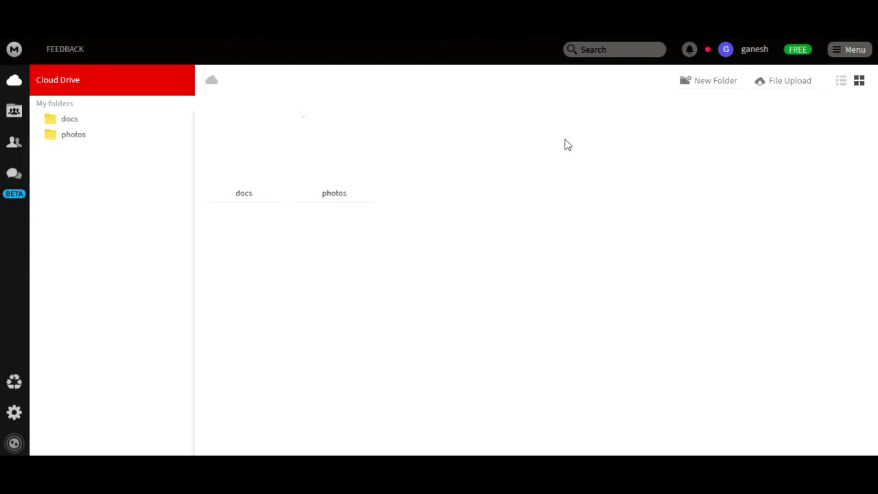
left_click(709, 90)
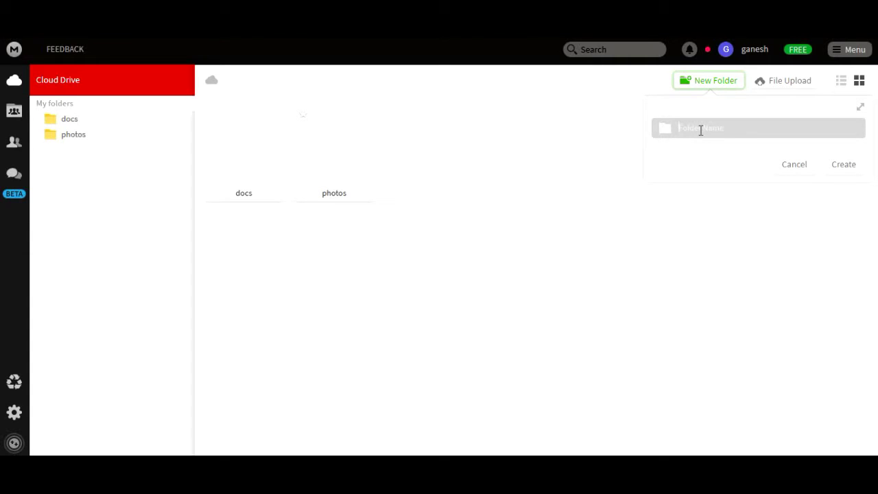
Step: Name the new folder 'documents', fixing a typo, and create it in the Cloud Drive root
type("v")
key("BackSpace")
type("d")
type("ocsm")
type("ents")
left_click(841, 173)
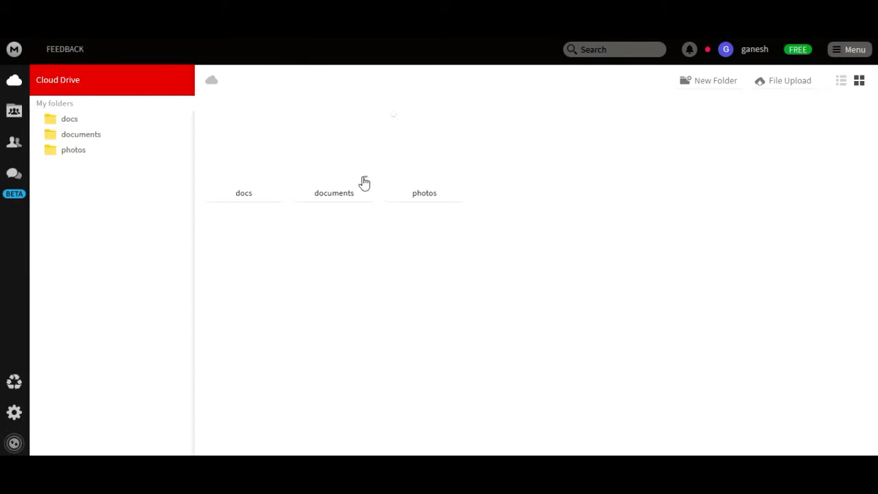
Step: Get a shareable link for the documents folder, accepting the copyright warning
mouse_move(334, 151)
left_click(364, 179)
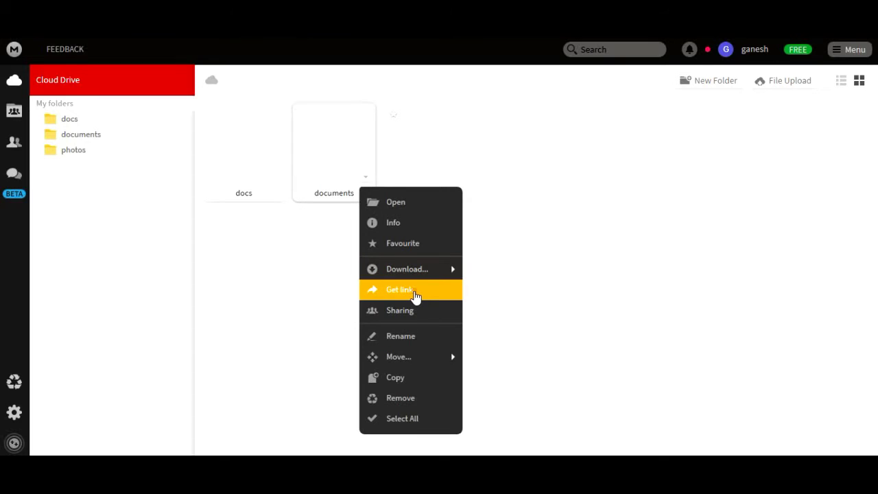
left_click(415, 291)
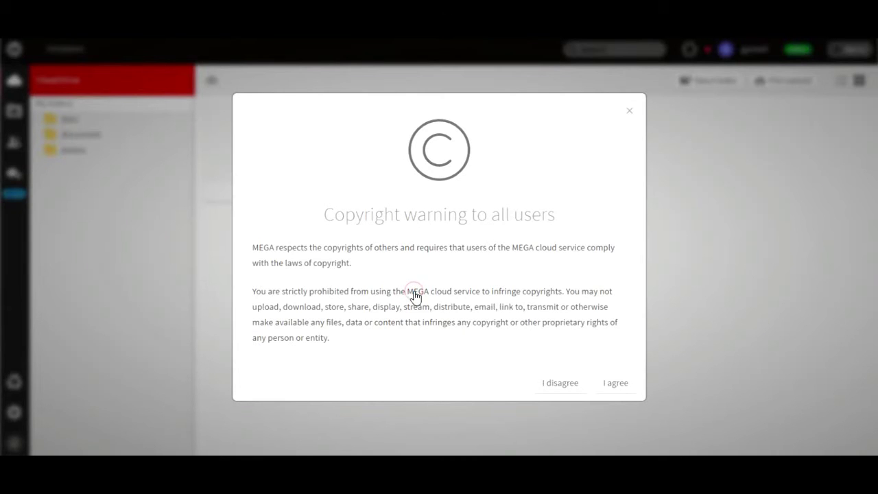
left_click(604, 389)
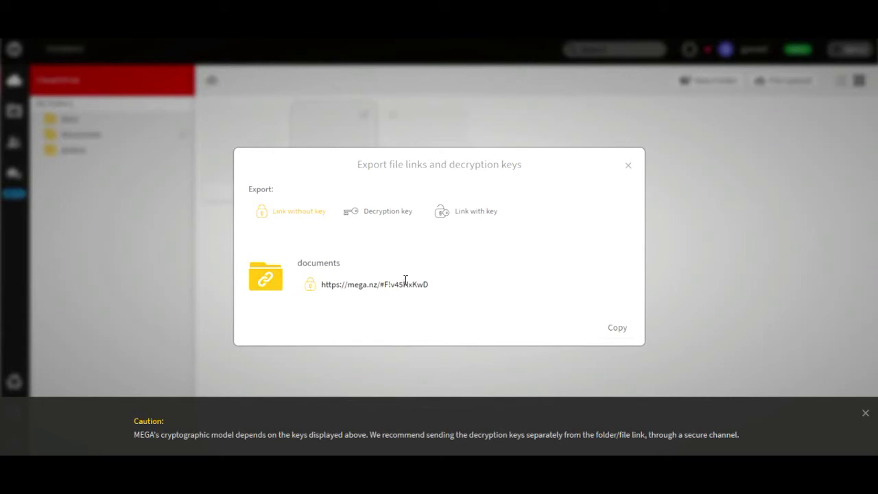
Step: Try the Decryption key option, then show the full link with key and close the window
left_click(375, 217)
left_click(376, 219)
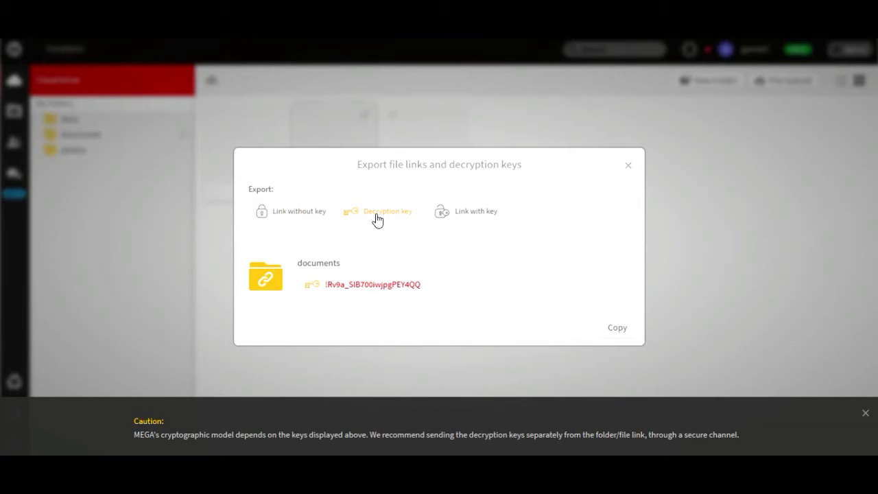
left_click(382, 284)
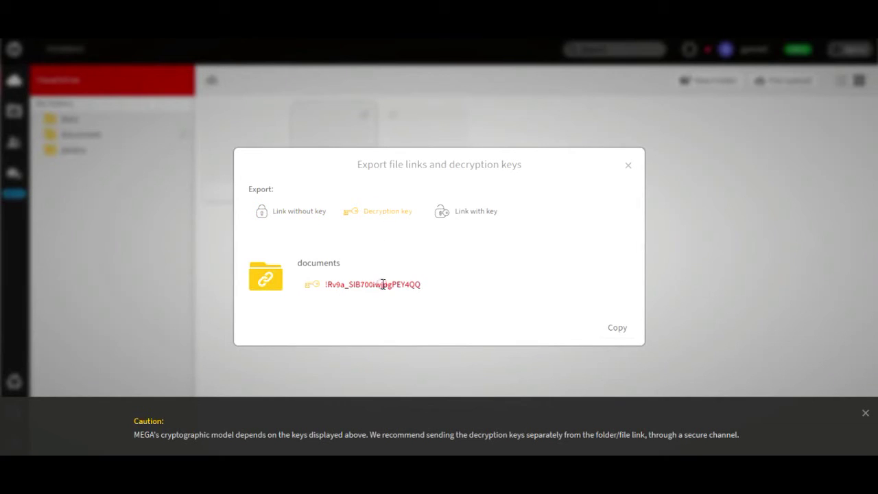
left_click(471, 216)
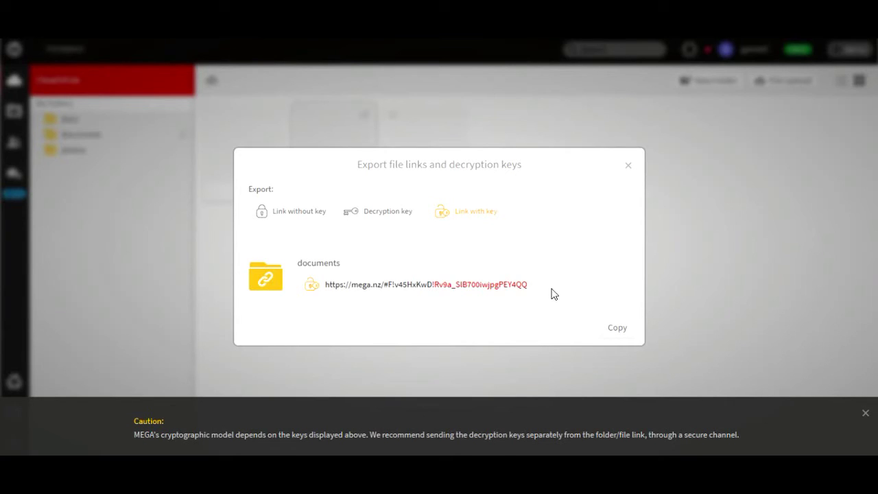
left_click(629, 166)
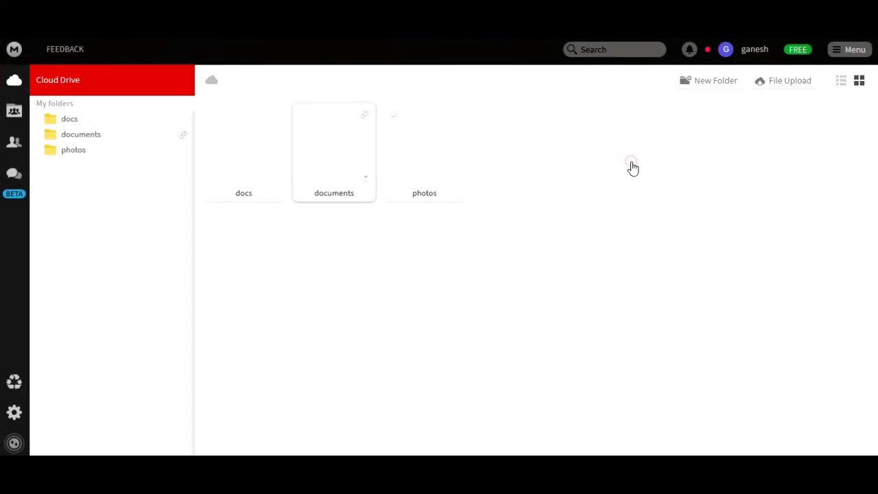
Step: Open the documents folder and queue the Ganesh Word document for upload into it
left_click(367, 179)
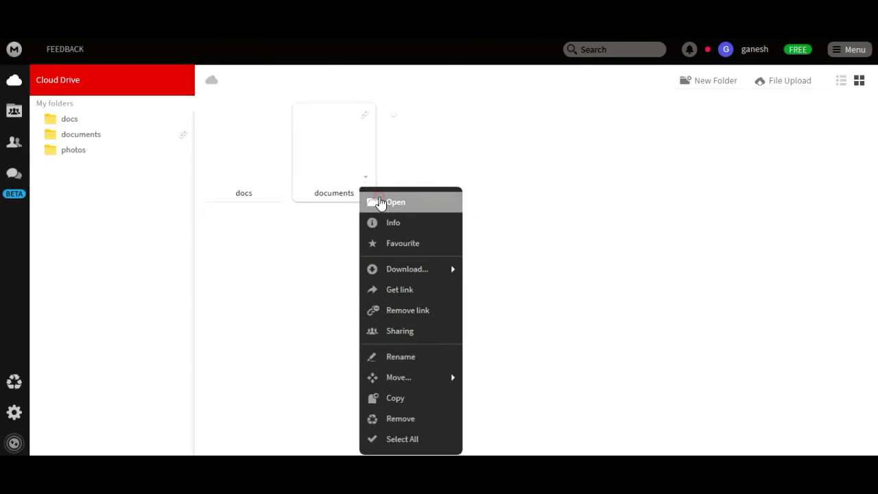
left_click(381, 203)
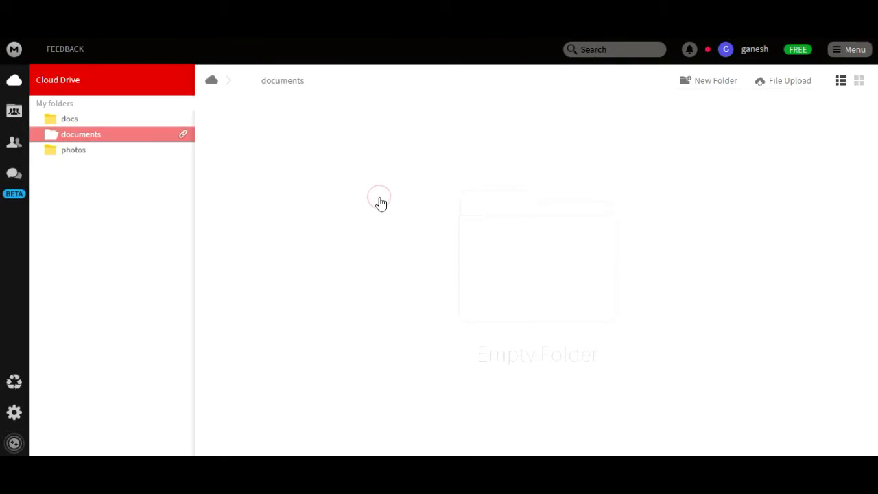
left_click(774, 91)
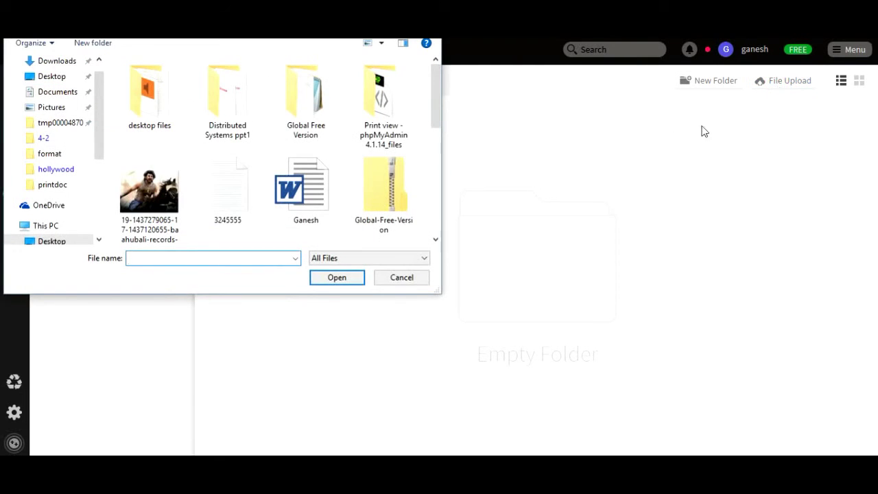
left_click(312, 193)
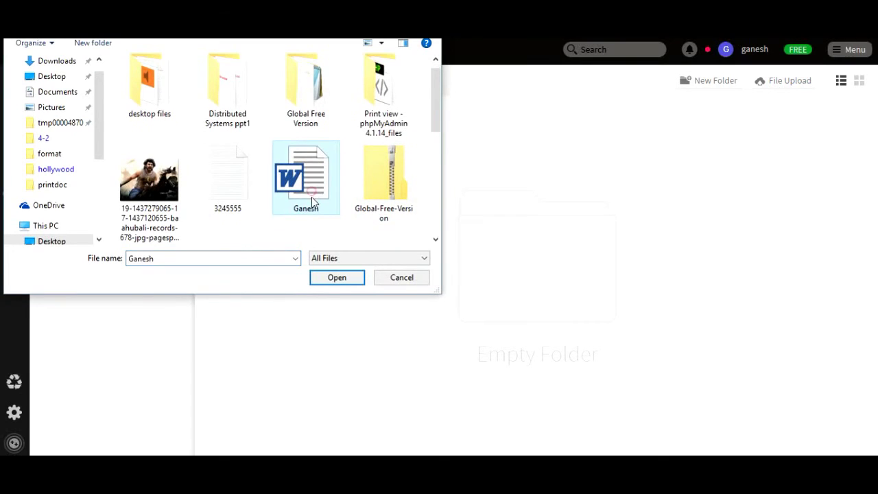
left_click(336, 278)
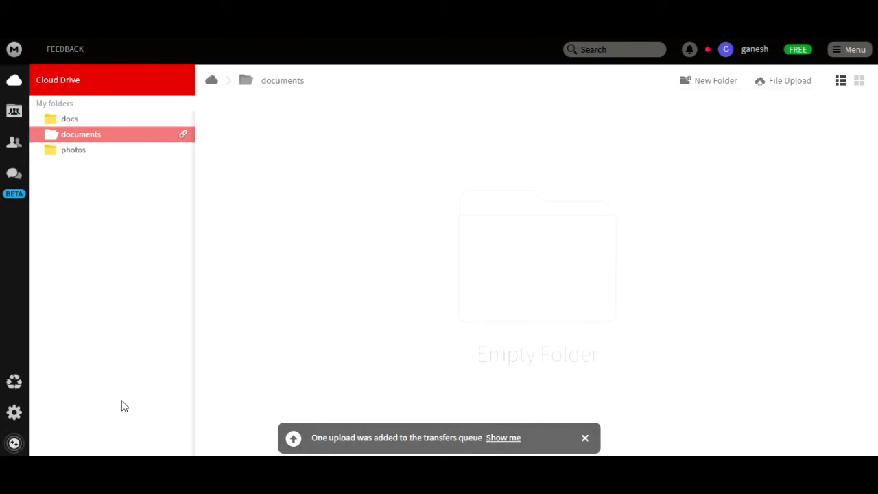
Step: Check File Transfers for Ganesh.doc, open documents, and switch to thumbnail view
left_click(14, 443)
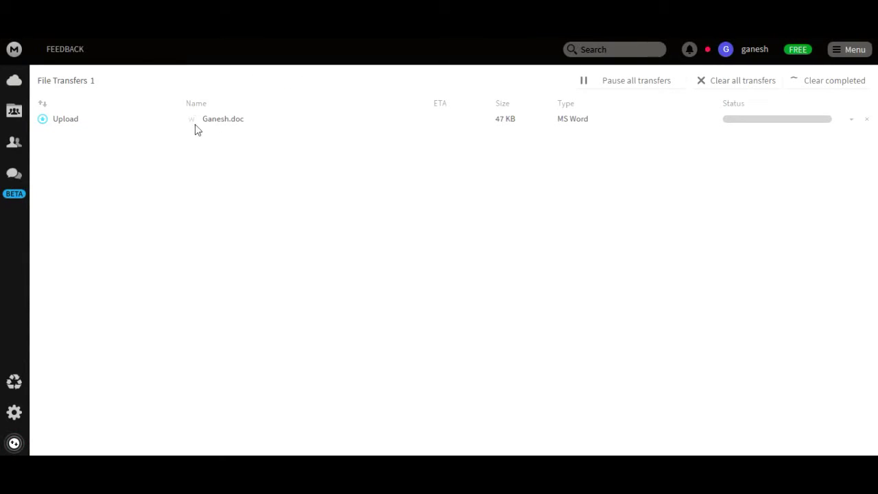
left_click(20, 88)
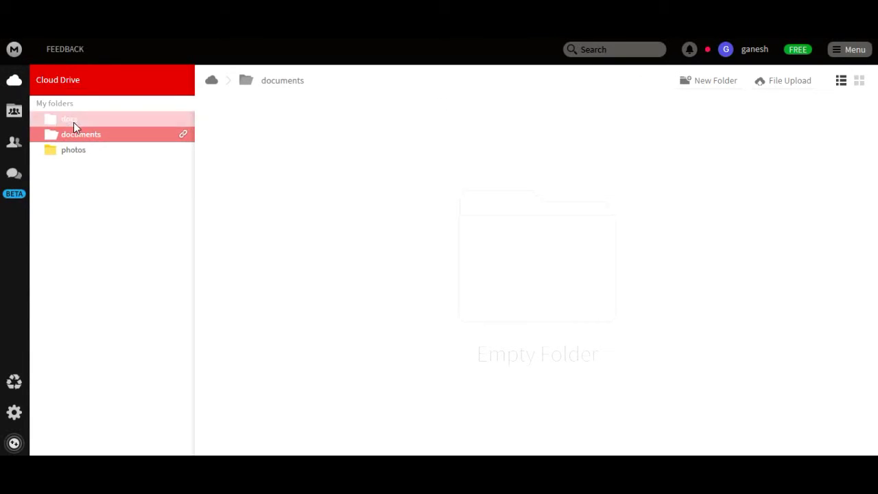
left_click(15, 81)
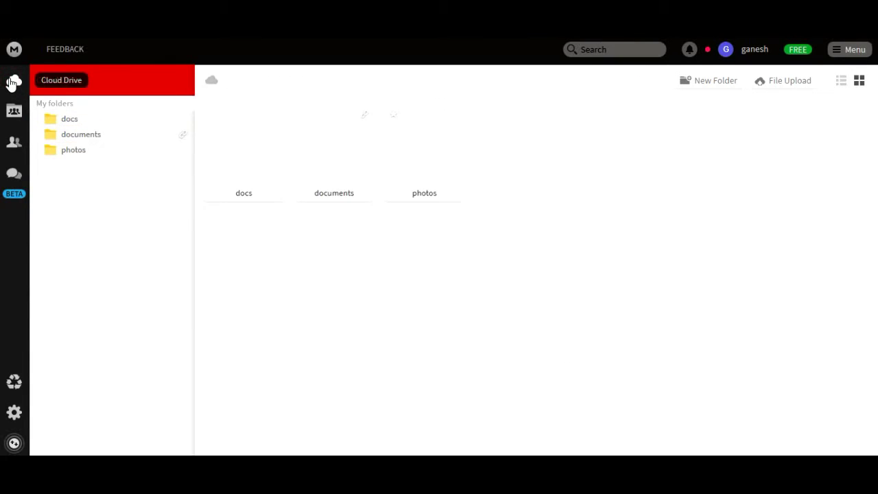
double_click(325, 135)
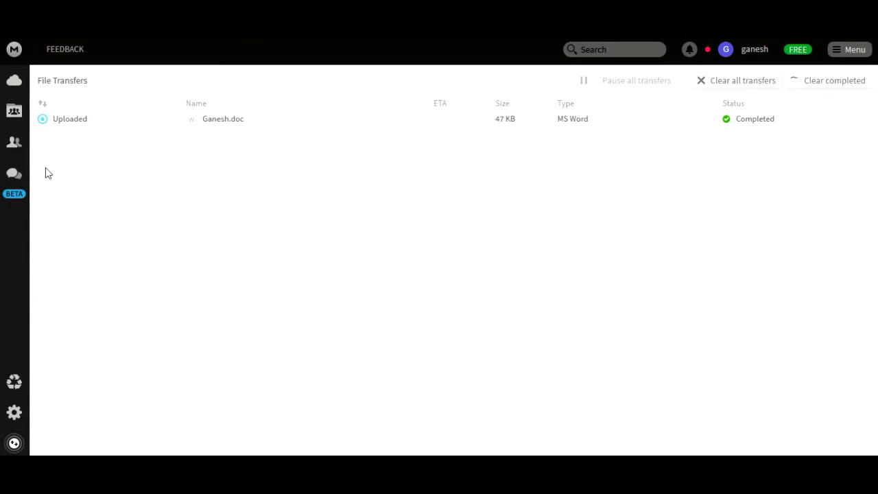
left_click(15, 81)
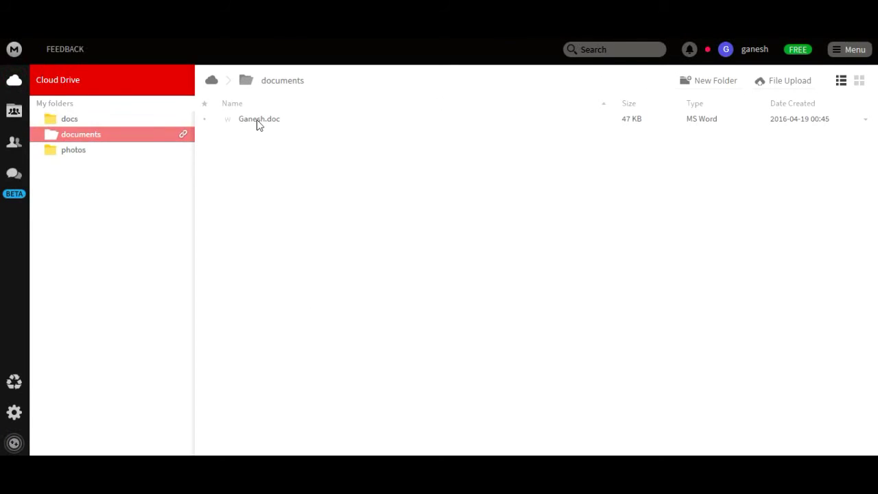
left_click(859, 80)
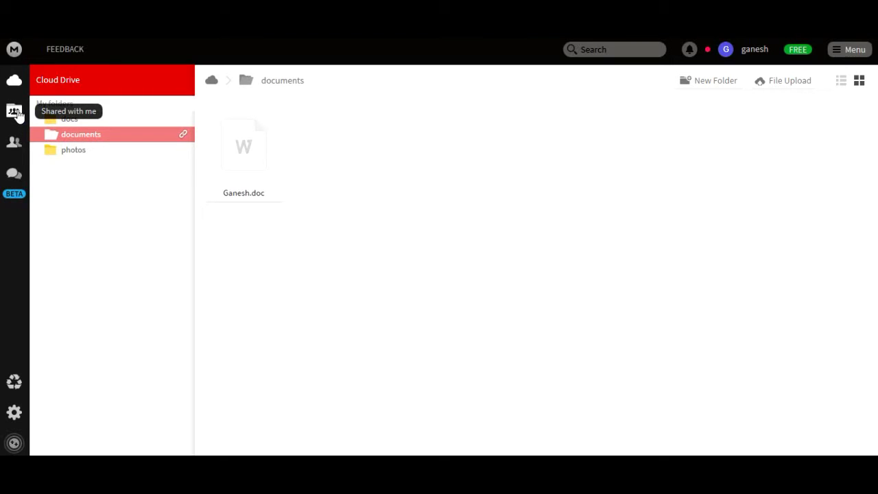
Step: View the empty Shared with me area, then go to the Contacts page
left_click(18, 115)
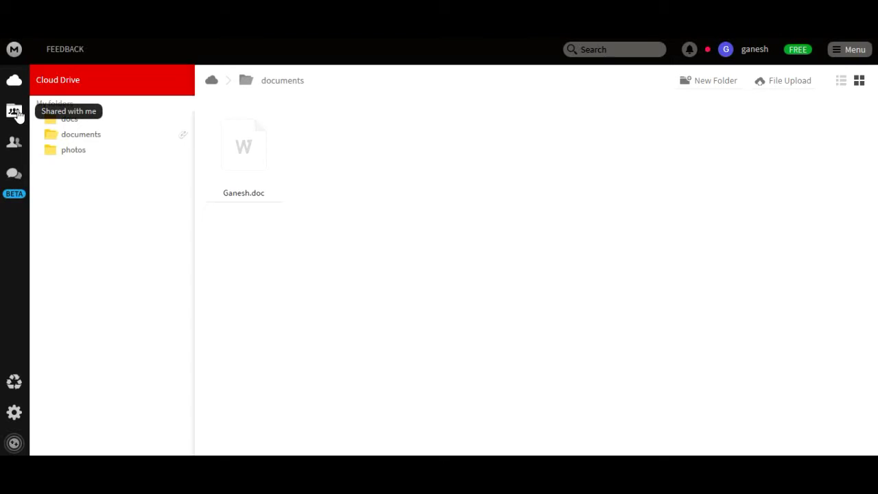
left_click(17, 115)
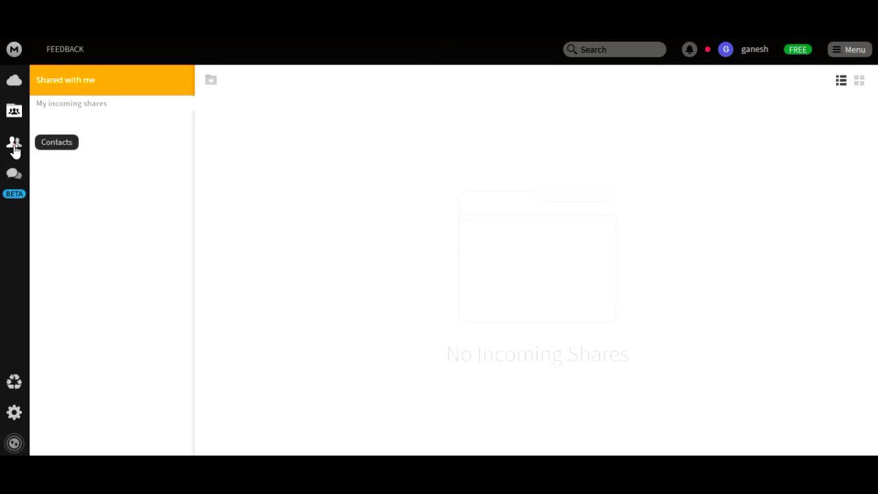
left_click(14, 150)
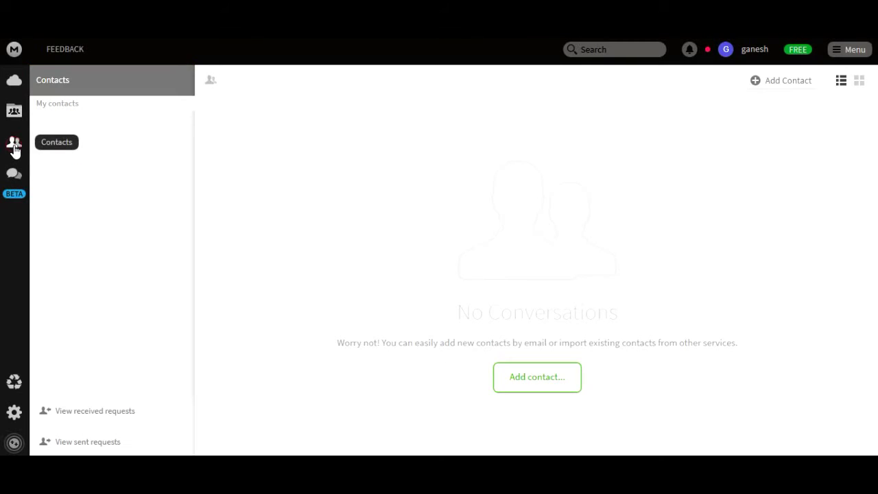
Step: Invite a new contact, entering and then correcting their e-mail address in the Add contact dialog
left_click(508, 370)
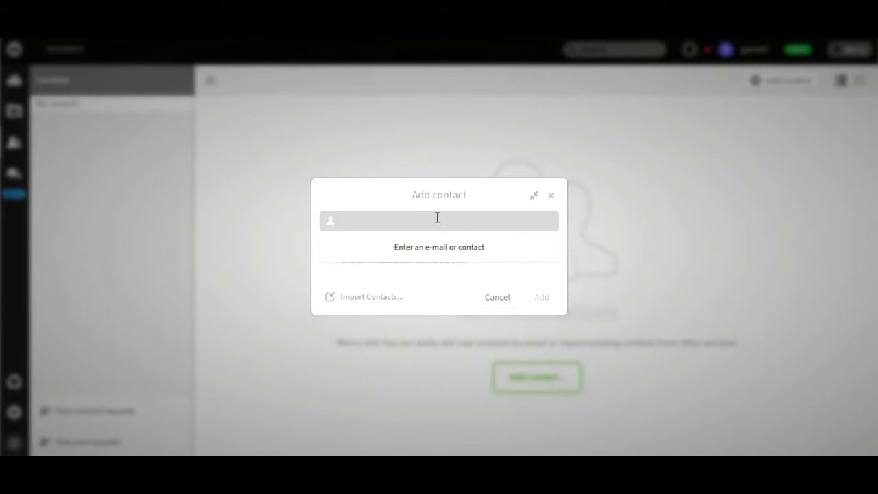
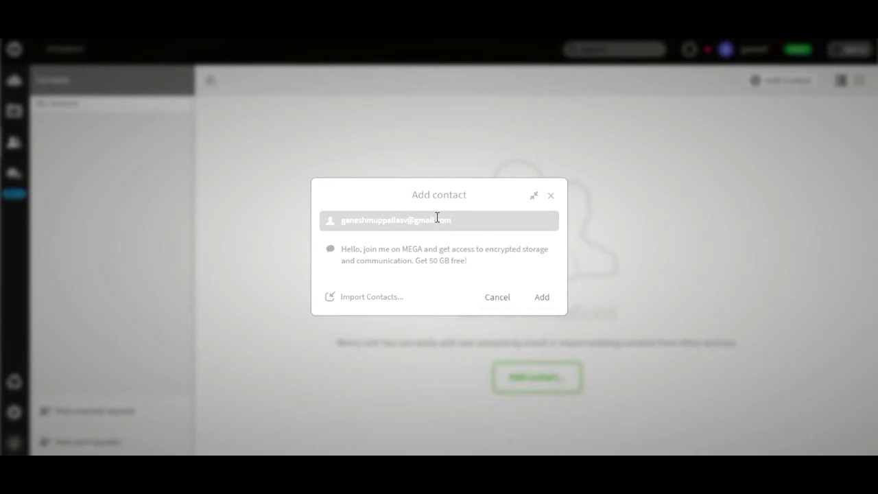
left_click(437, 217)
key("BackSpace")
key("BackSpace")
key("BackSpace")
type("j")
type("yself")
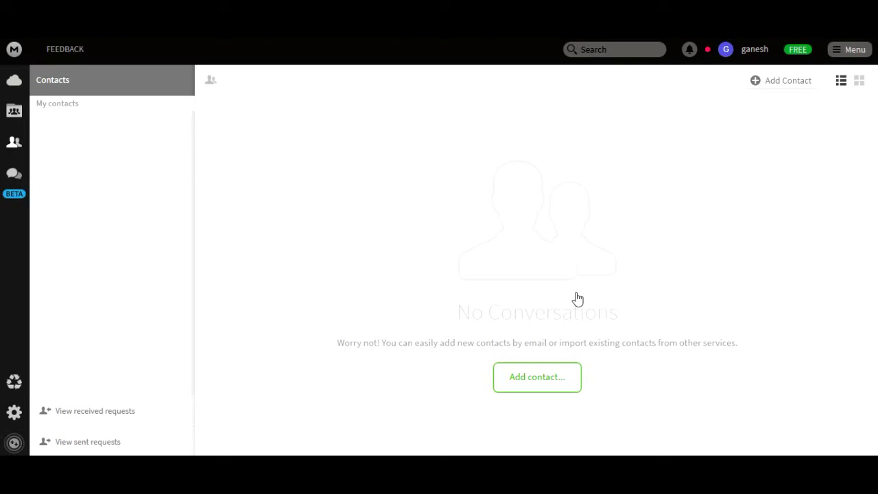
Step: View the empty Chat section, opening and closing the new-chat contact search
left_click(13, 177)
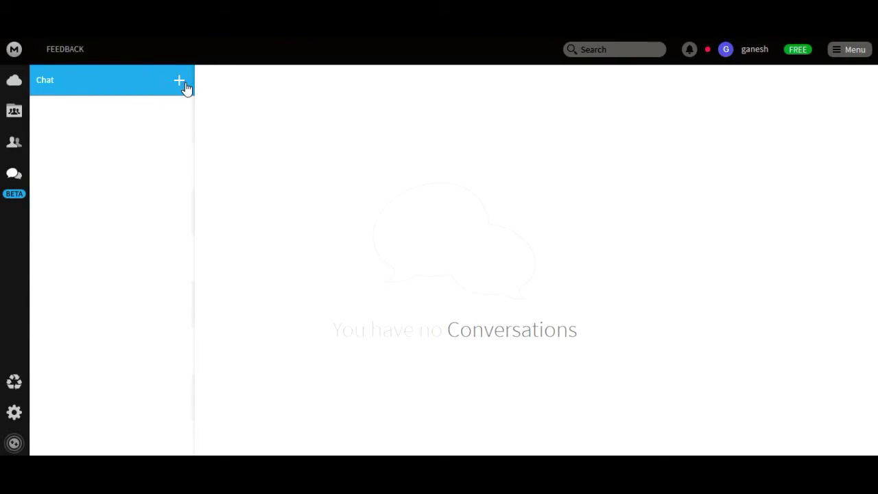
left_click(180, 82)
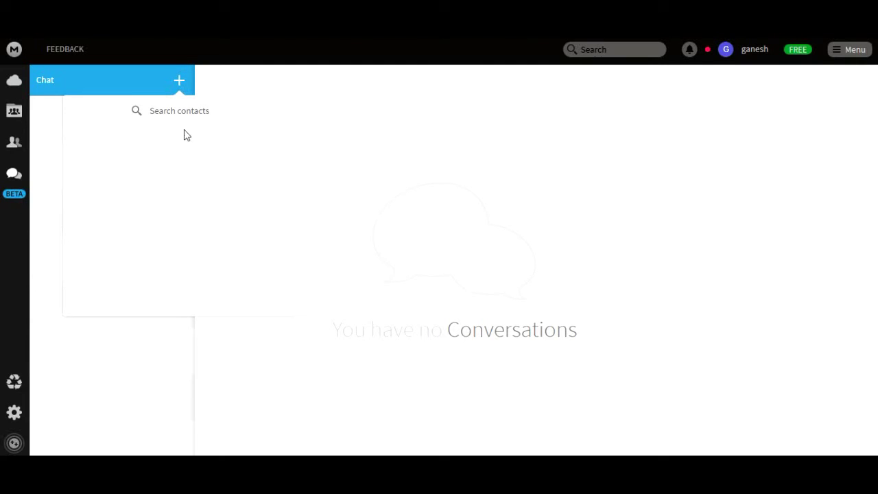
left_click(219, 81)
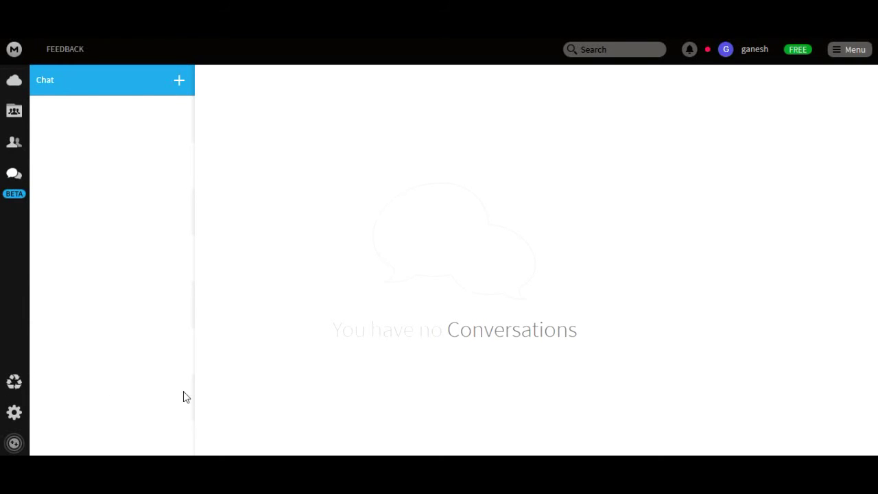
left_click(13, 416)
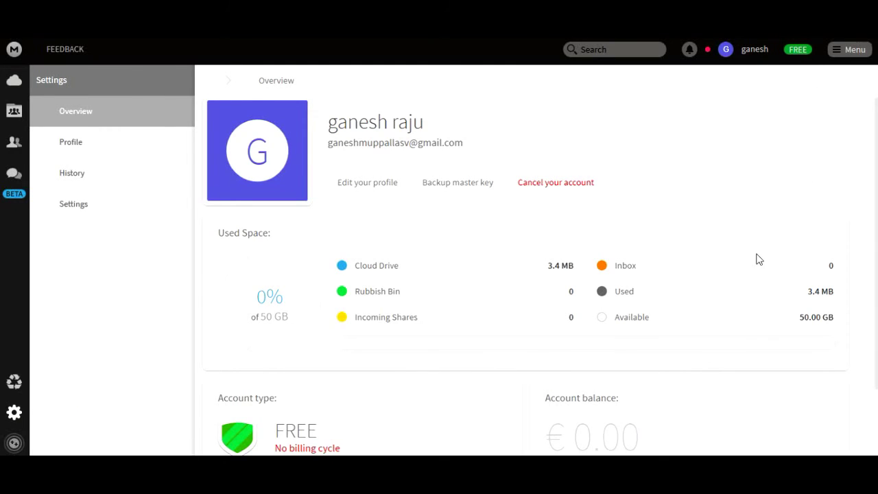
Step: Scroll the account overview to review 3.4 MB of 50 GB used, free plan and €0.00 balance
scroll(759, 259, "down", 2)
scroll(759, 259, "up", 2)
scroll(573, 267, "down", 3)
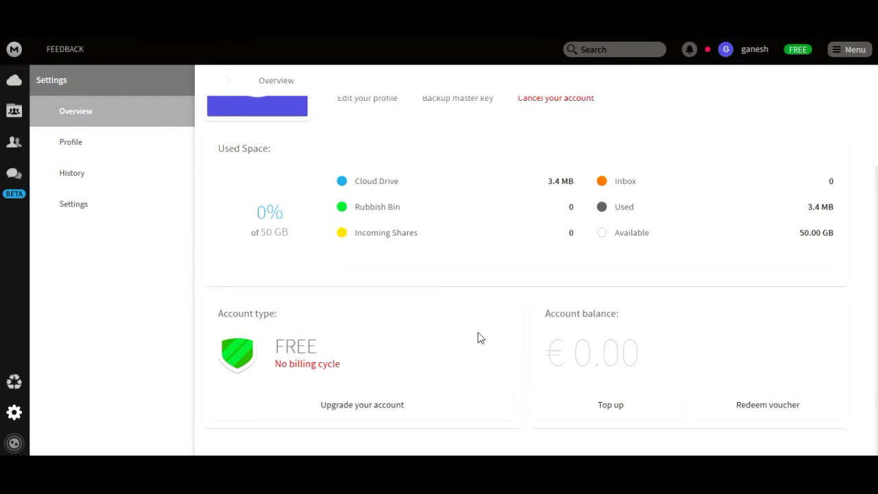
scroll(480, 338, "up", 2)
Step: Open the Profile settings page and scroll through it
left_click(69, 151)
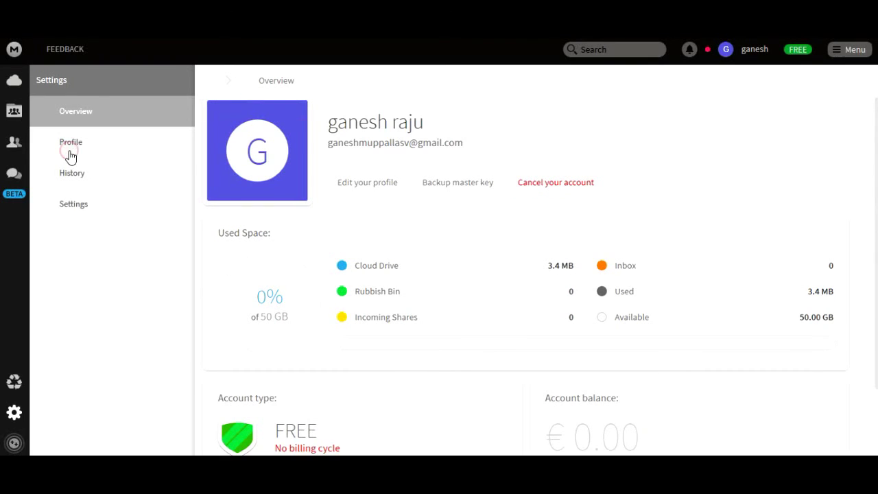
scroll(426, 268, "down", 2)
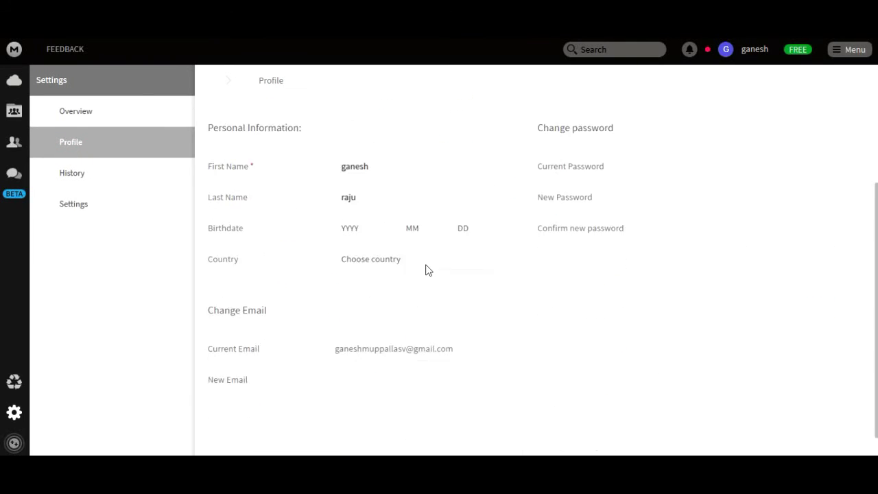
scroll(425, 269, "down", 1)
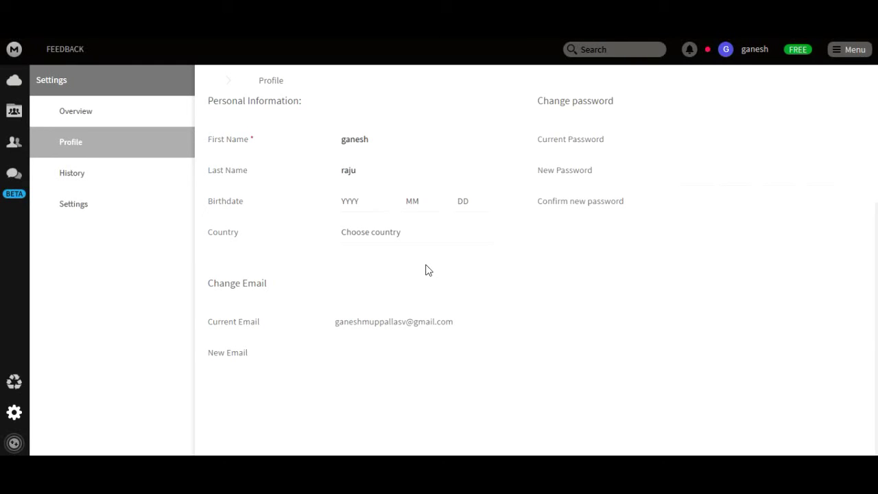
scroll(425, 270, "up", 1)
scroll(425, 270, "up", 4)
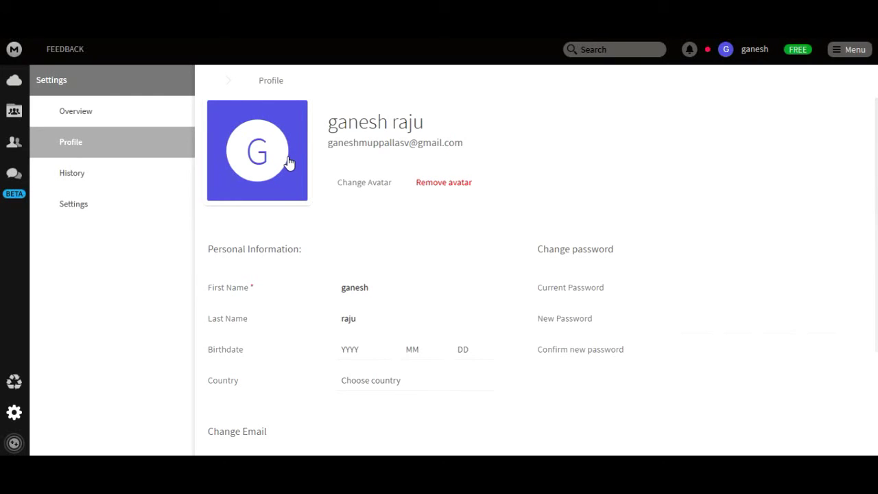
Step: Load photo IMG_1669, reposition it in the circular crop, and apply it as the avatar
left_click(353, 183)
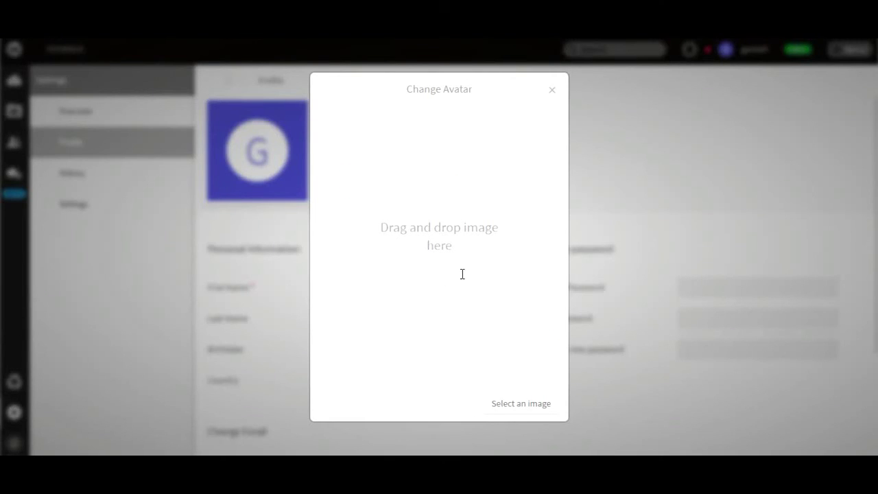
left_click(516, 405)
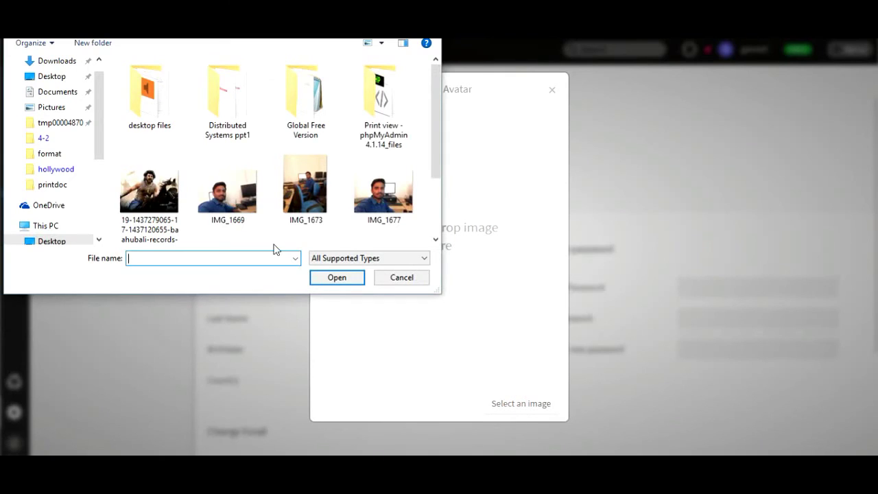
left_click(221, 187)
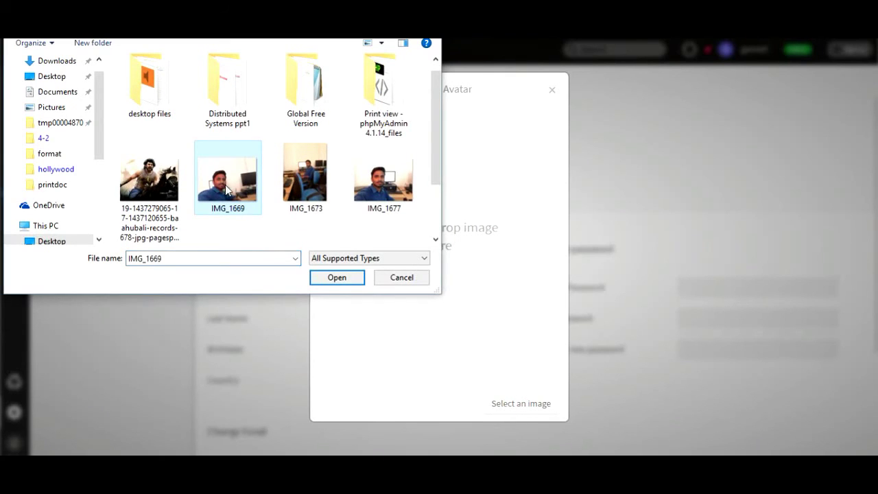
left_click(336, 281)
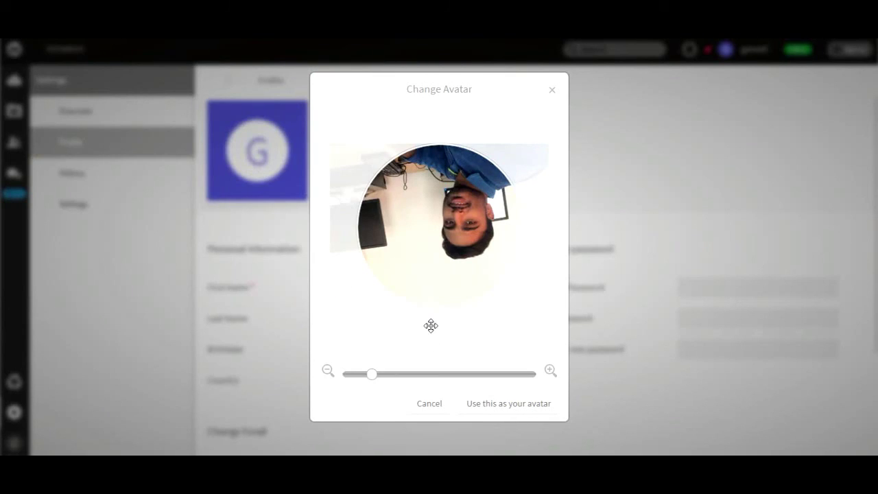
mouse_move(469, 190)
left_mouse_down()
mouse_move(430, 220)
mouse_move(455, 190)
left_mouse_up()
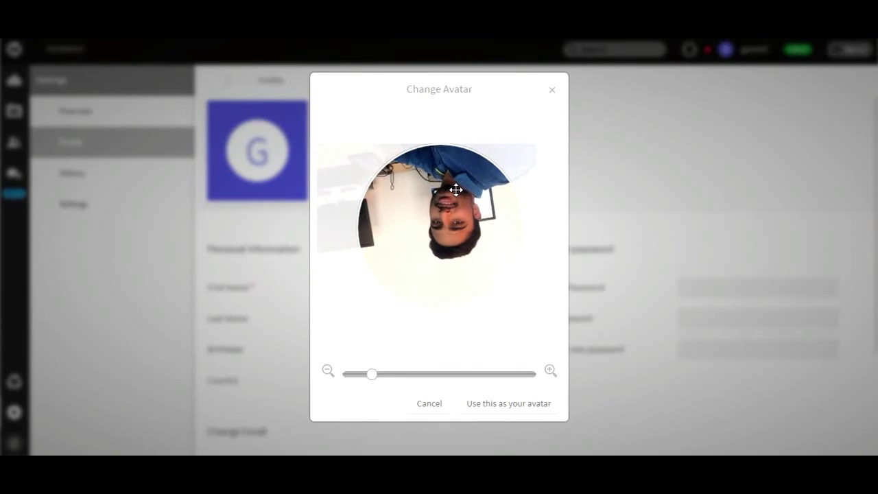
left_click(498, 408)
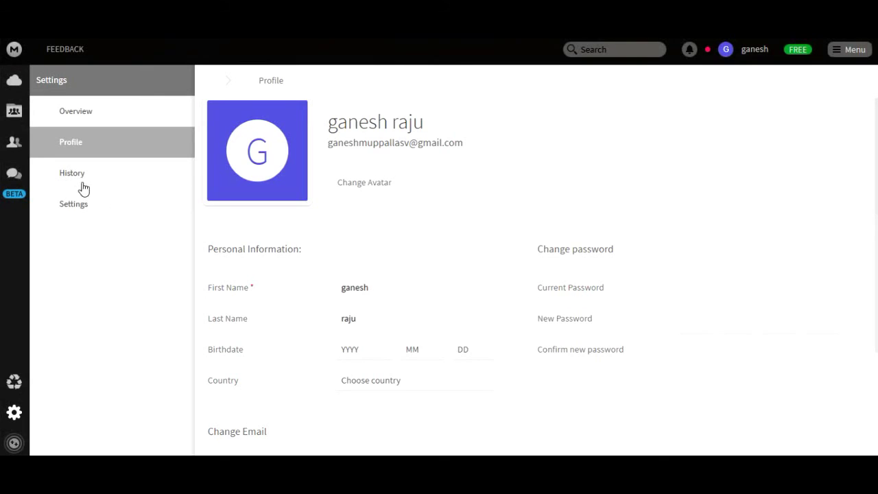
Step: Check the account's session History, then return to the interface and transfer Settings page
left_click(76, 179)
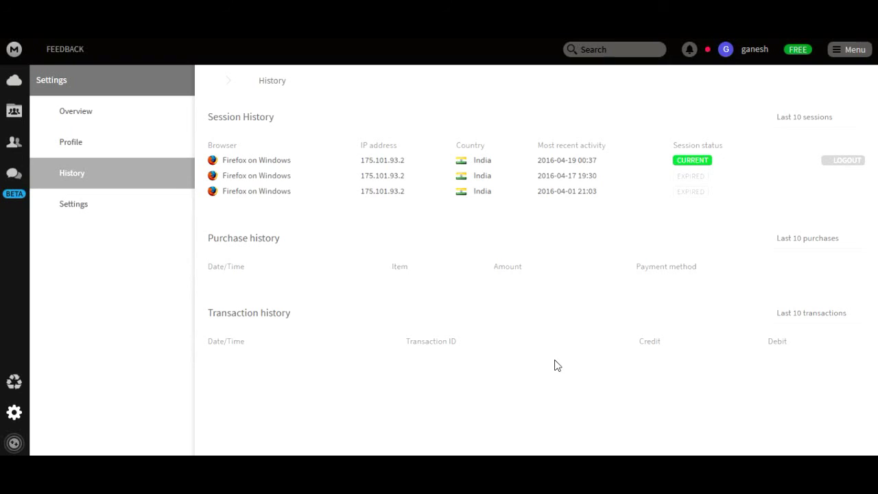
left_click(78, 204)
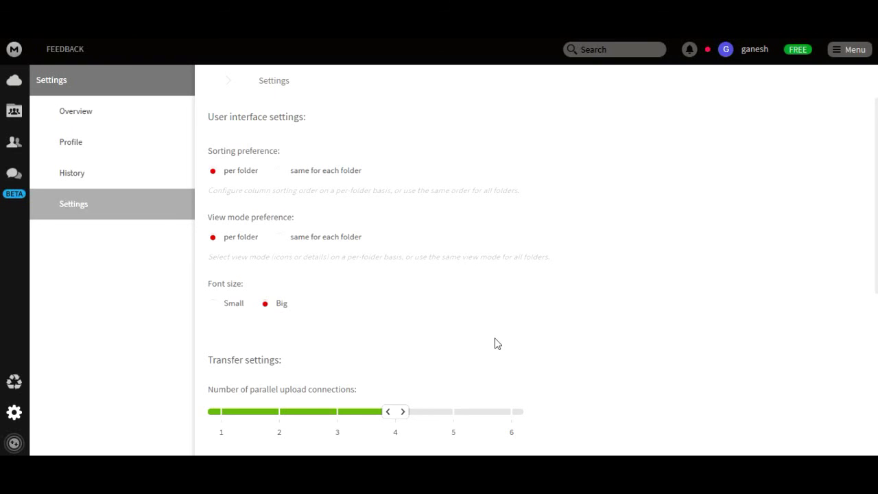
Step: Set font size to Small and raise parallel upload and download connections to 6
scroll(497, 343, "down", 1)
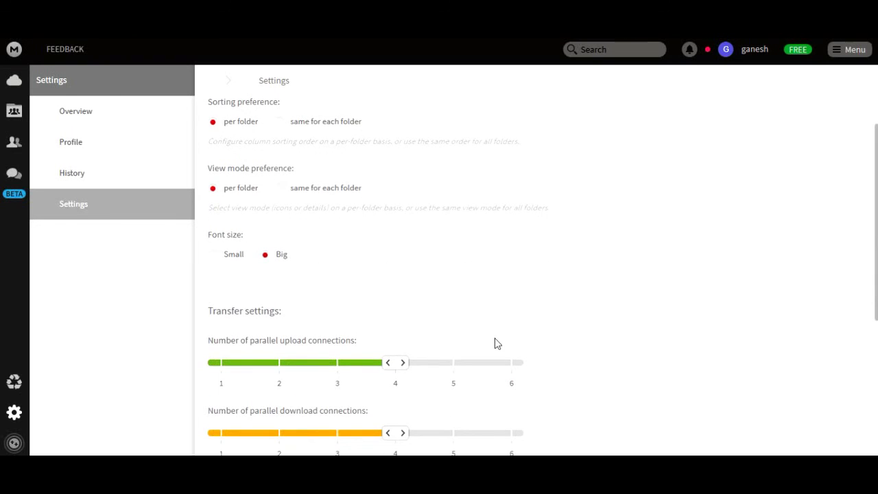
left_click(214, 255)
scroll(439, 298, "down", 3)
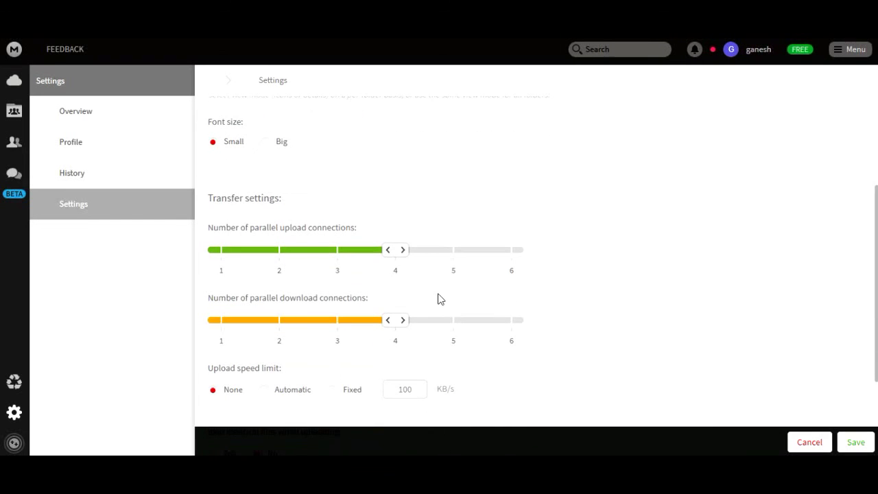
scroll(579, 280, "down", 1)
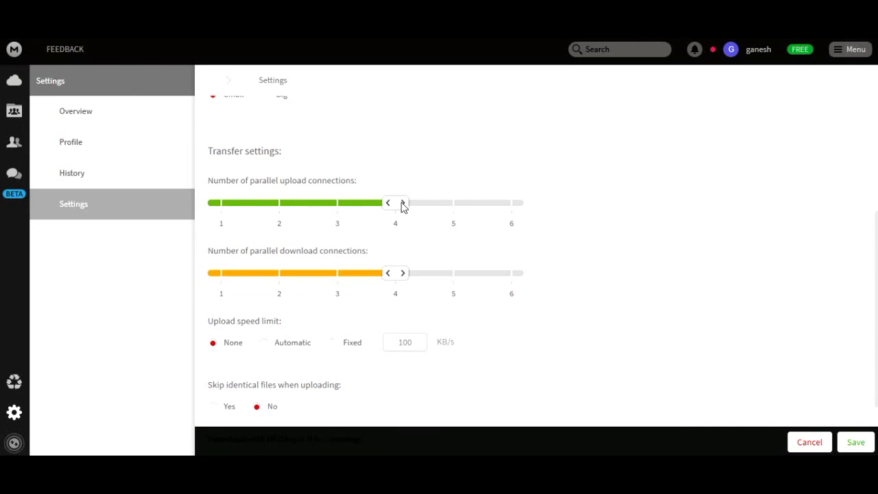
left_click_drag(402, 203, 533, 210)
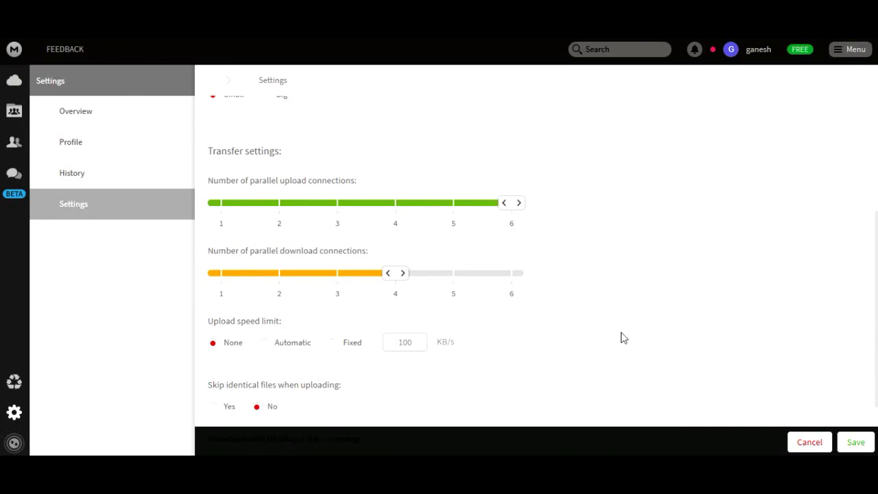
scroll(621, 336, "down", 2)
left_click_drag(403, 196, 528, 194)
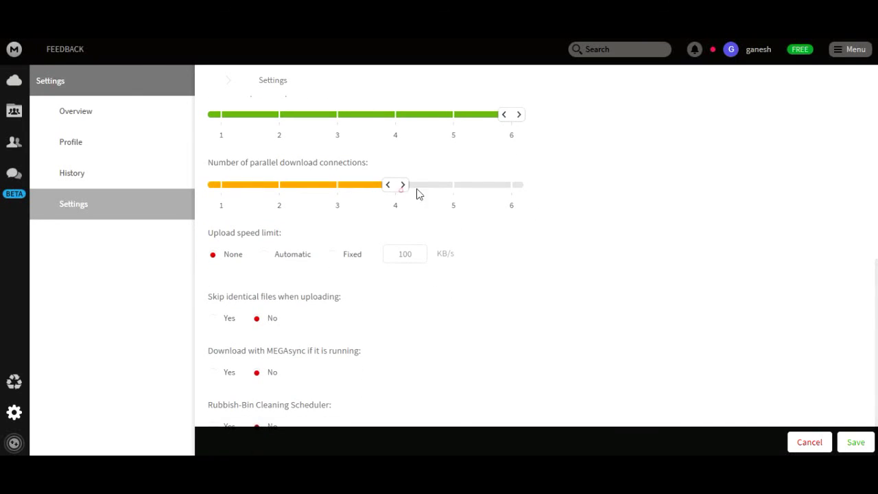
Step: Set a fixed 100000 KB/s upload limit, skip identical files, use MEGAsync downloads, and save
left_click(420, 254)
type("000")
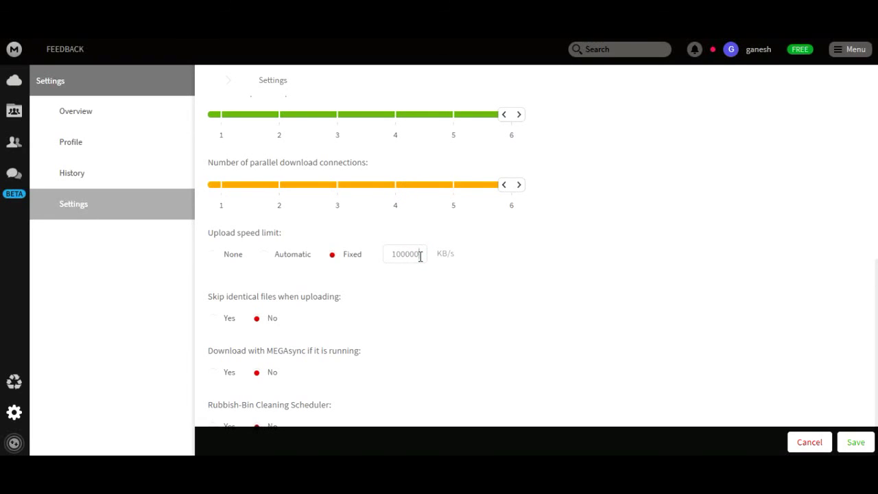
scroll(421, 320, "down", 1)
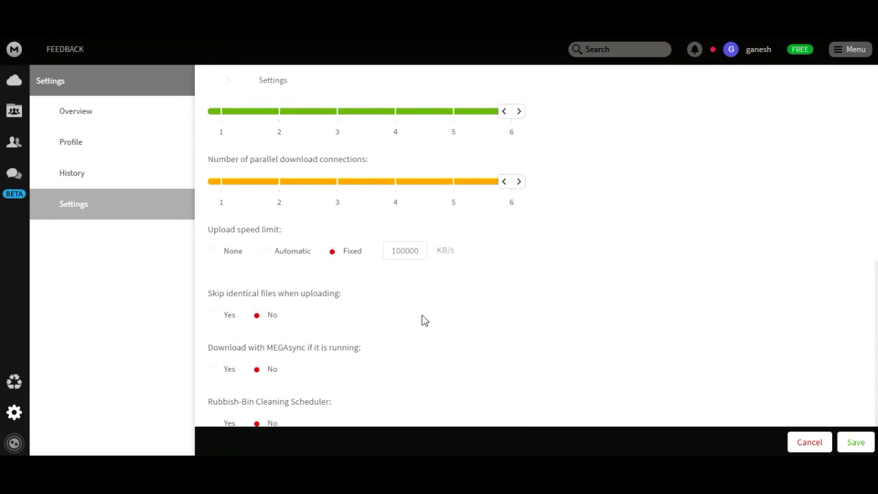
left_click(212, 317)
left_click(213, 370)
left_click(856, 442)
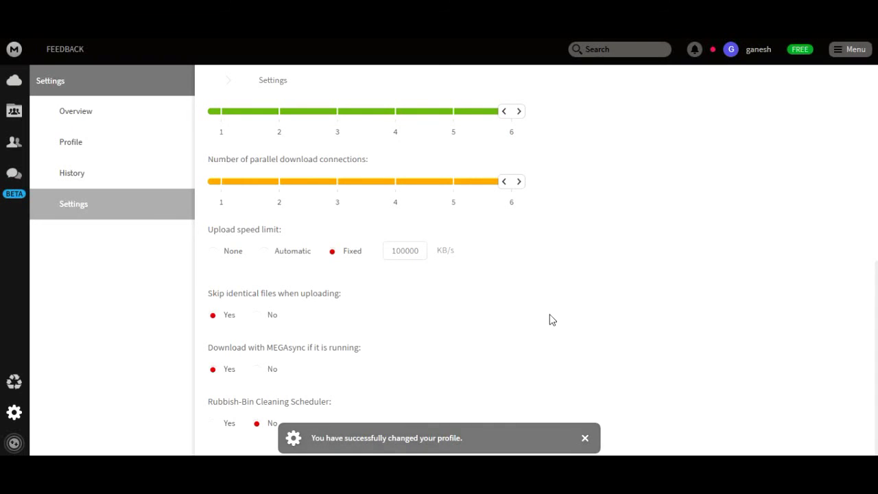
scroll(549, 320, "up", 5)
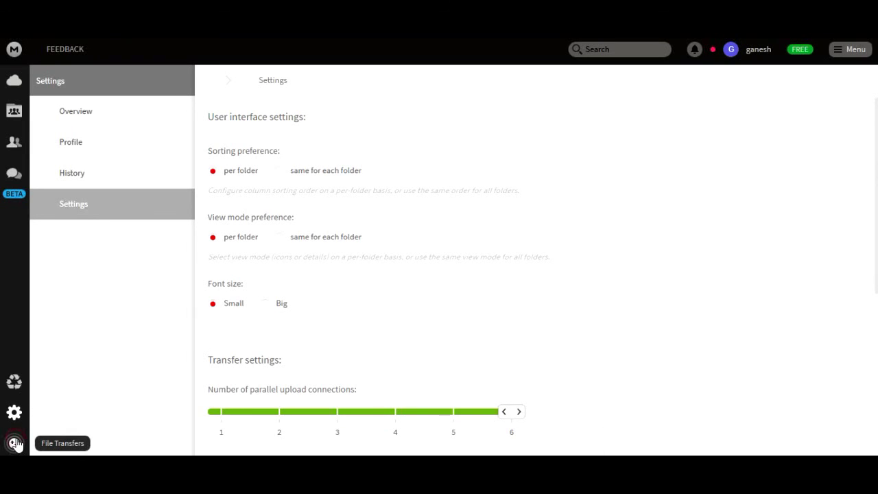
Step: Show the File Transfers list with Ganesh.doc (47 KB) marked Completed
left_click(15, 442)
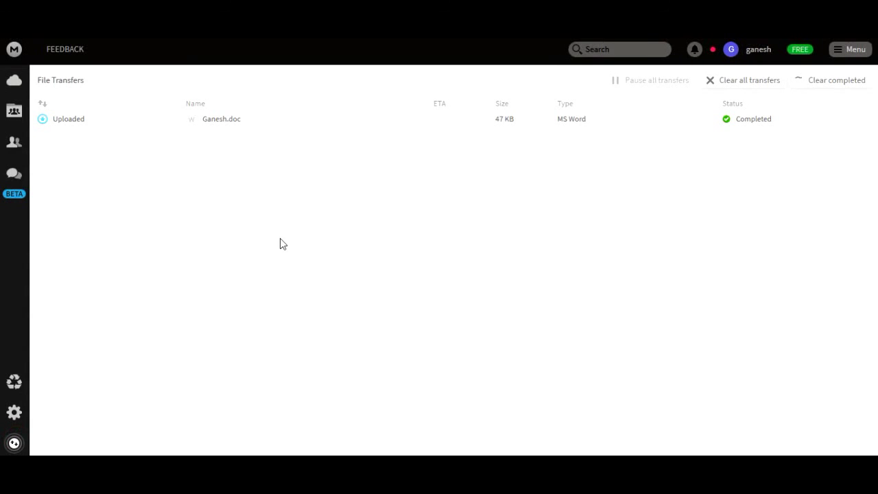